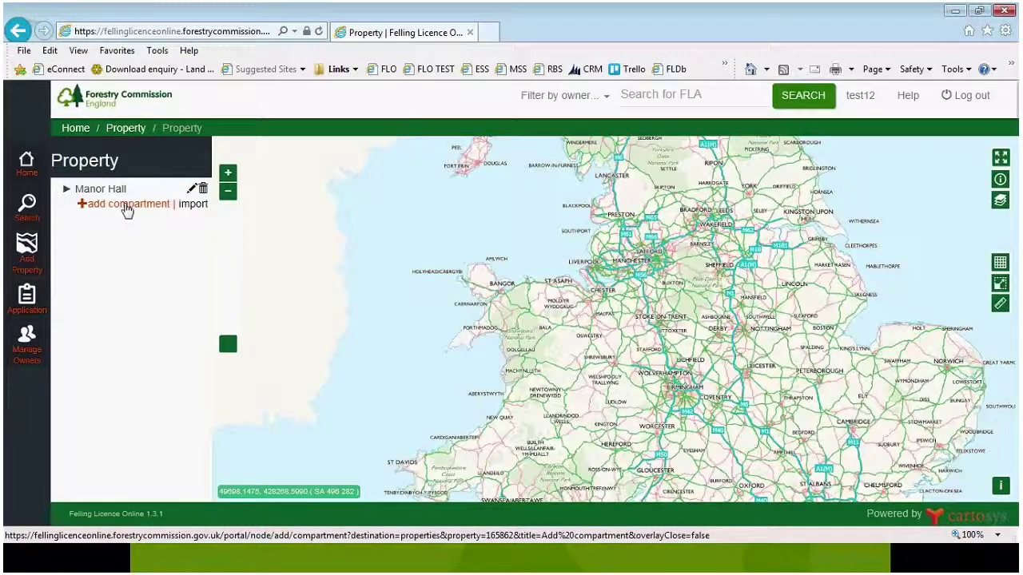
Start a new Manor Hall compartment numbered 1 with sub-compartment a
{"action": "left_click", "coordinate": [126, 207]}
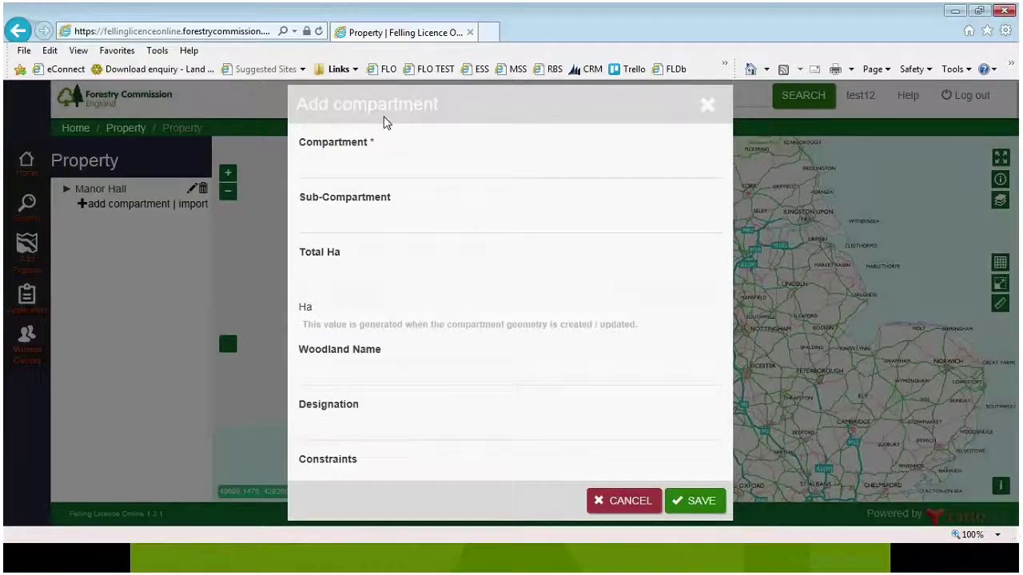
{"action": "left_click", "coordinate": [330, 164]}
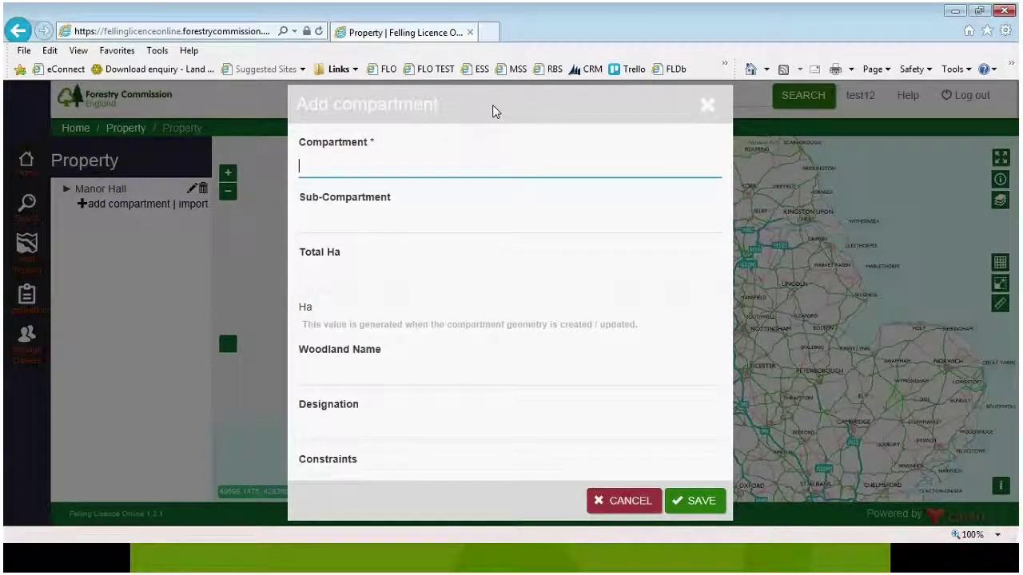
{"action": "type", "text": "1"}
{"action": "key", "text": "Tab"}
{"action": "type", "text": "a"}
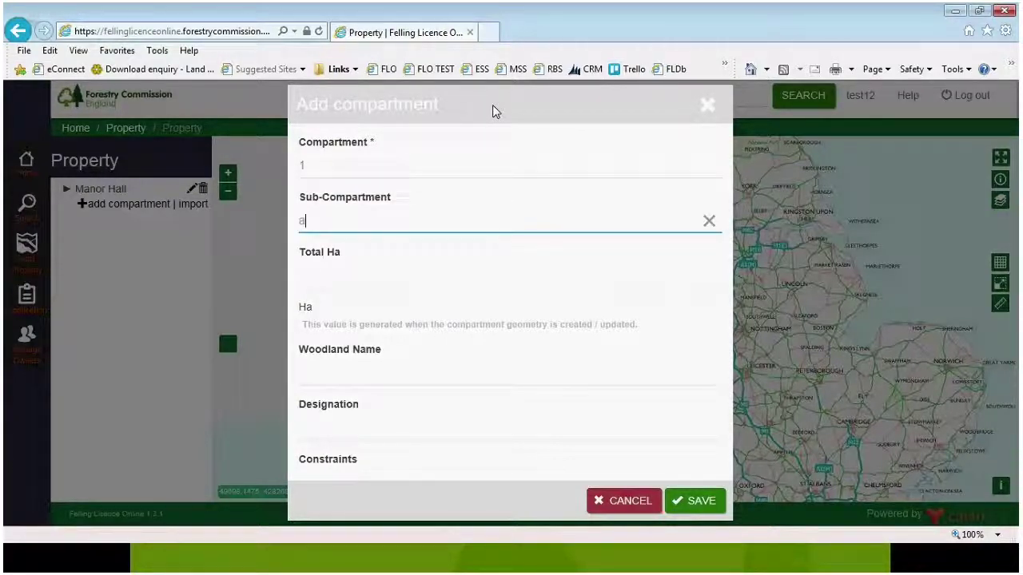
Name the woodland Manor Wood, with designation SSSI and constraint Powerline
{"action": "key", "text": "Tab"}
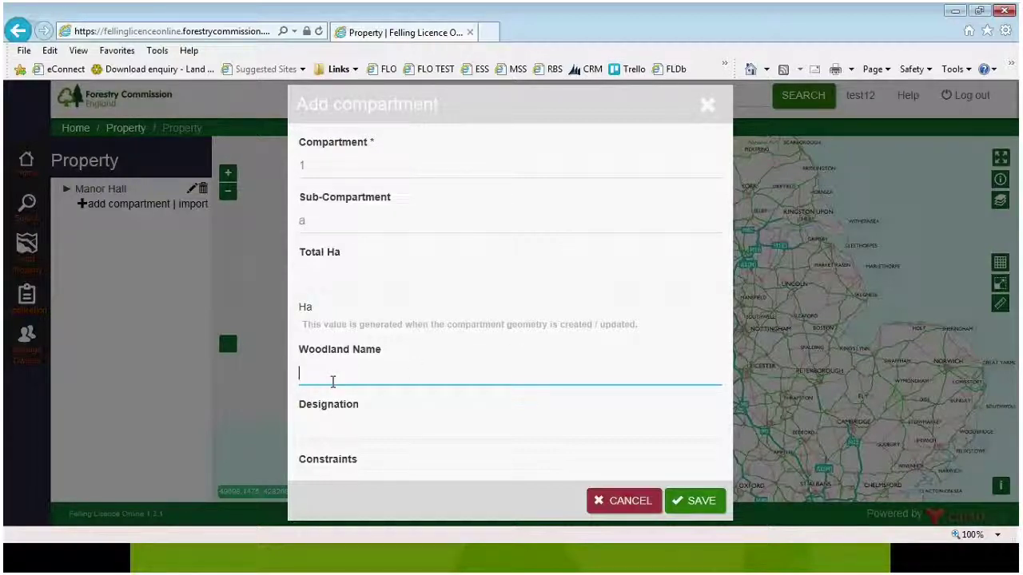
{"action": "type", "text": "Mill"}
{"action": "type", "text": "or Wo"}
{"action": "type", "text": "od"}
{"action": "key", "text": "Tab"}
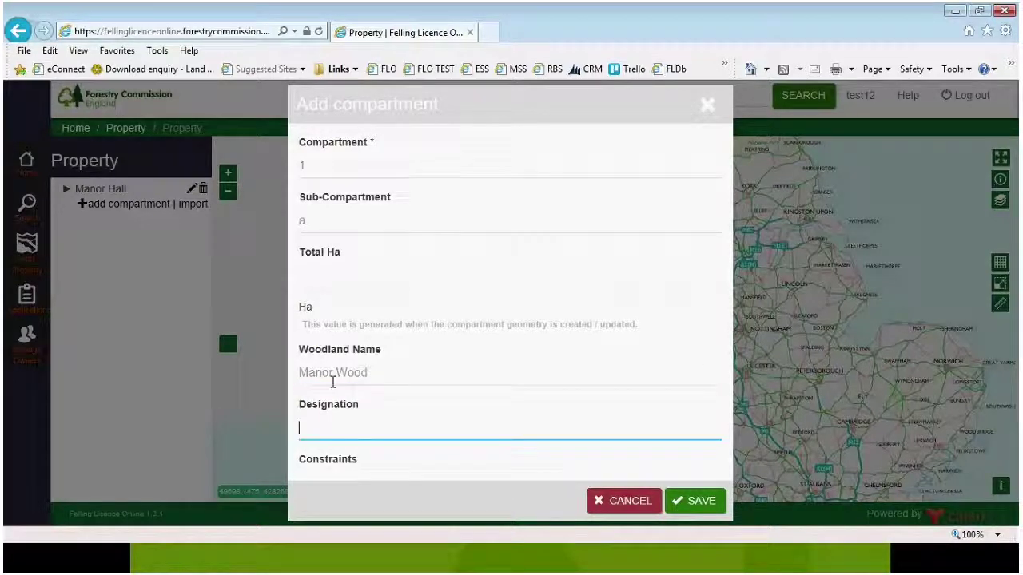
{"action": "type", "text": "SSSI"}
{"action": "key", "text": "Tab"}
{"action": "type", "text": "Nil"}
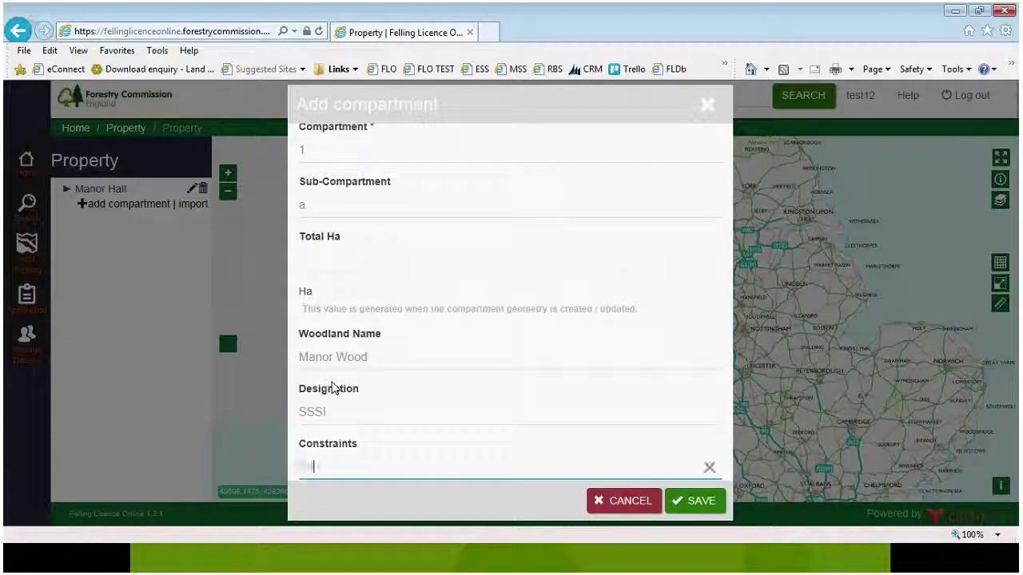
{"action": "type", "text": "werline"}
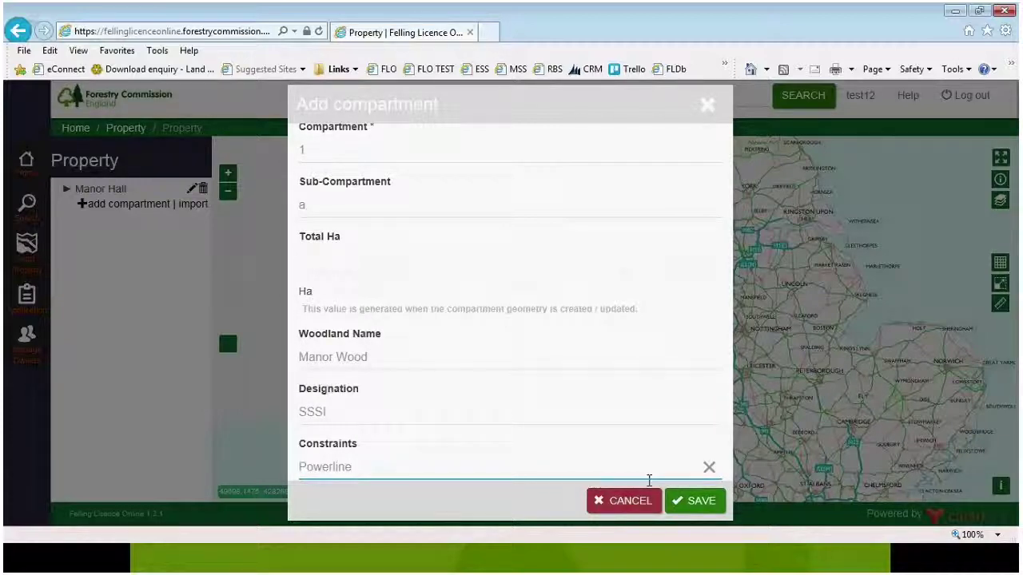
Save compartment 1 (a) and open the Zoom to Coordinates grid-reference option
{"action": "left_click", "coordinate": [693, 501]}
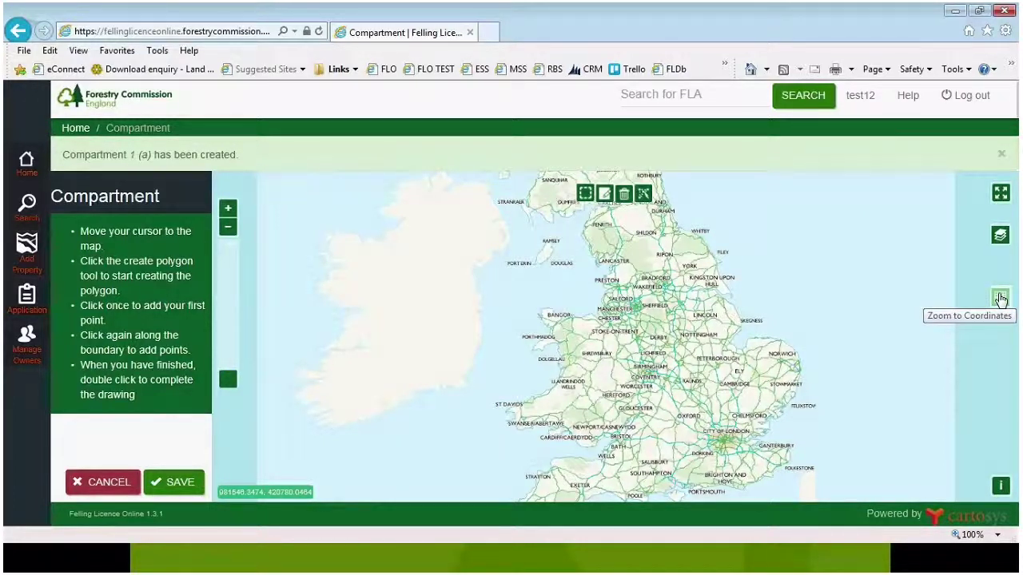
{"action": "left_click", "coordinate": [1000, 299]}
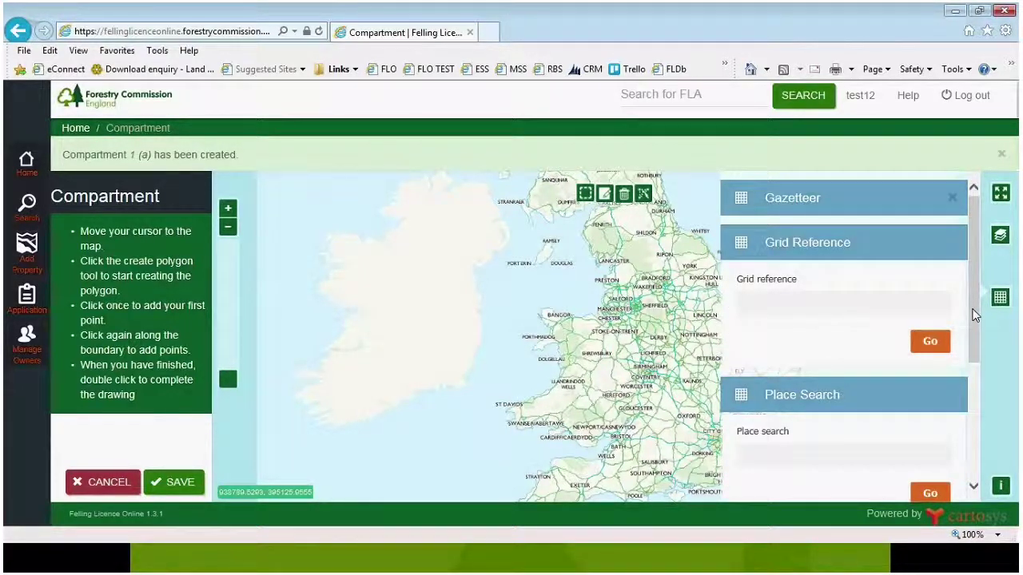
{"action": "left_click", "coordinate": [822, 300]}
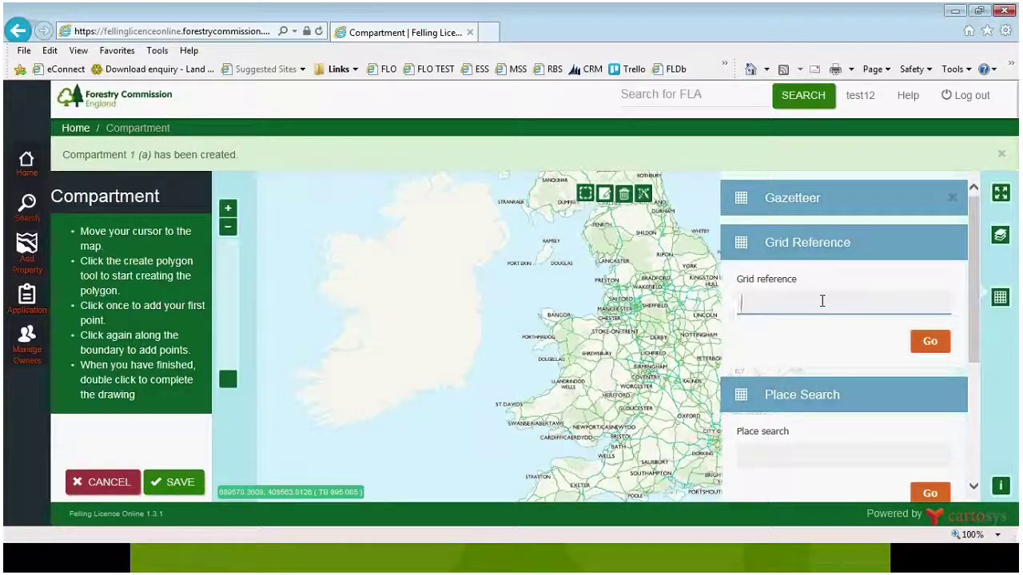
Check the place-name option, then close the Zoom to Coordinates panel
{"action": "left_click", "coordinate": [777, 457]}
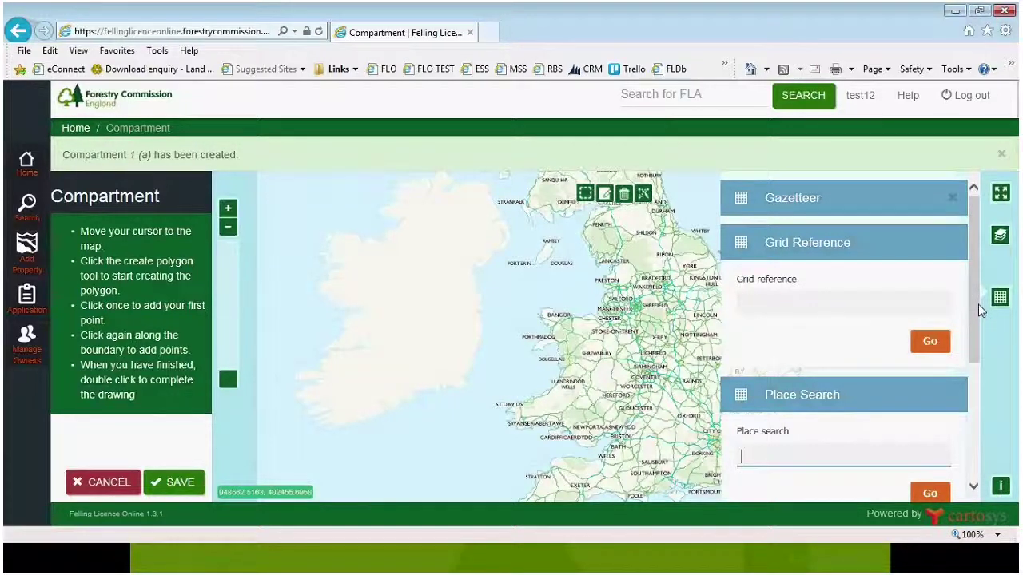
{"action": "left_click_drag", "start_coordinate": [982, 305], "coordinate": [1004, 413]}
{"action": "scroll", "coordinate": [847, 381], "scroll_direction": "down", "scroll_amount": 1}
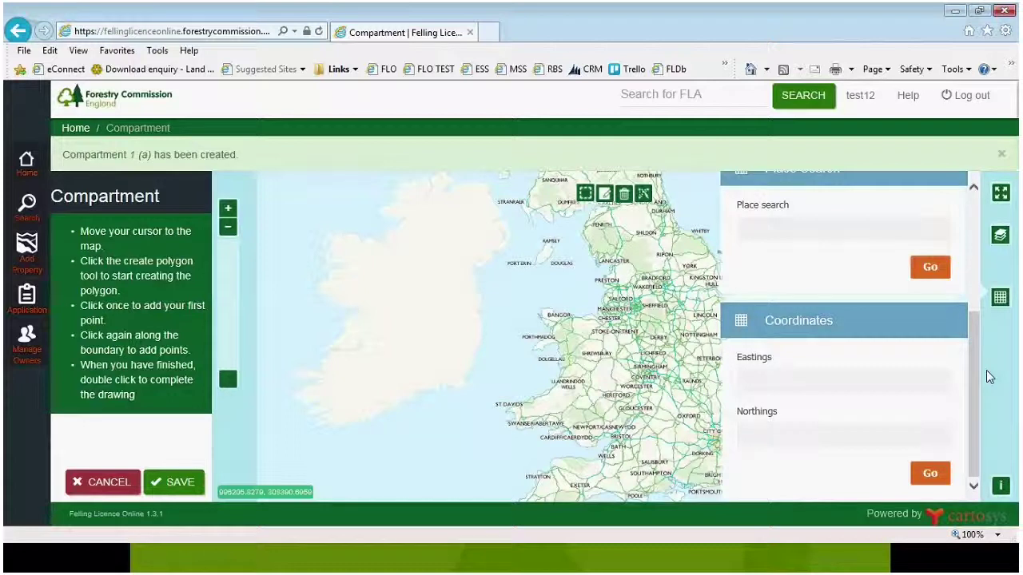
{"action": "scroll", "coordinate": [971, 320], "scroll_direction": "up", "scroll_amount": 5}
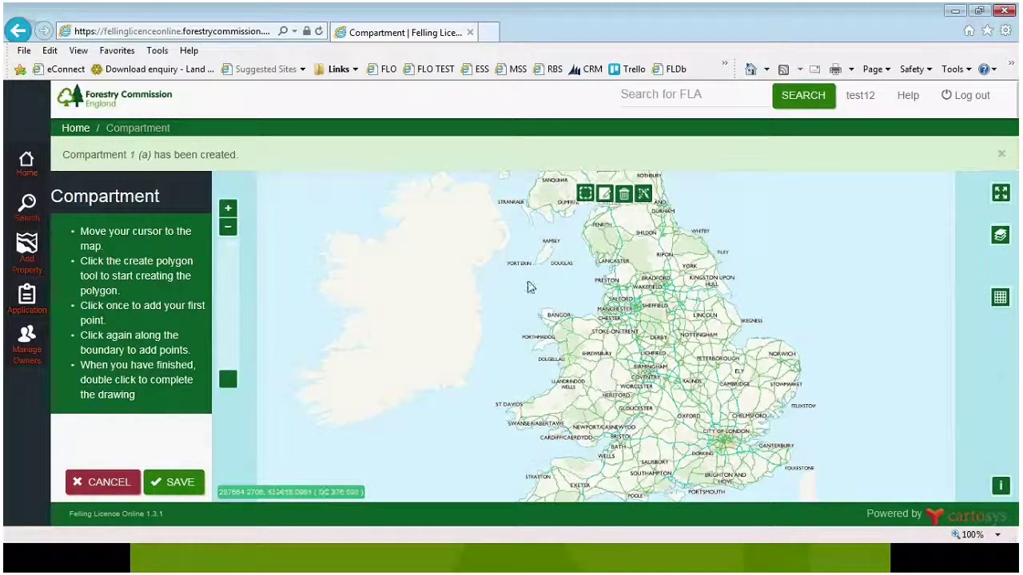
Zoom to the wooded strip by Ebnal Grange's ponds and select the polygon drawing tool
{"action": "double_click", "coordinate": [227, 210]}
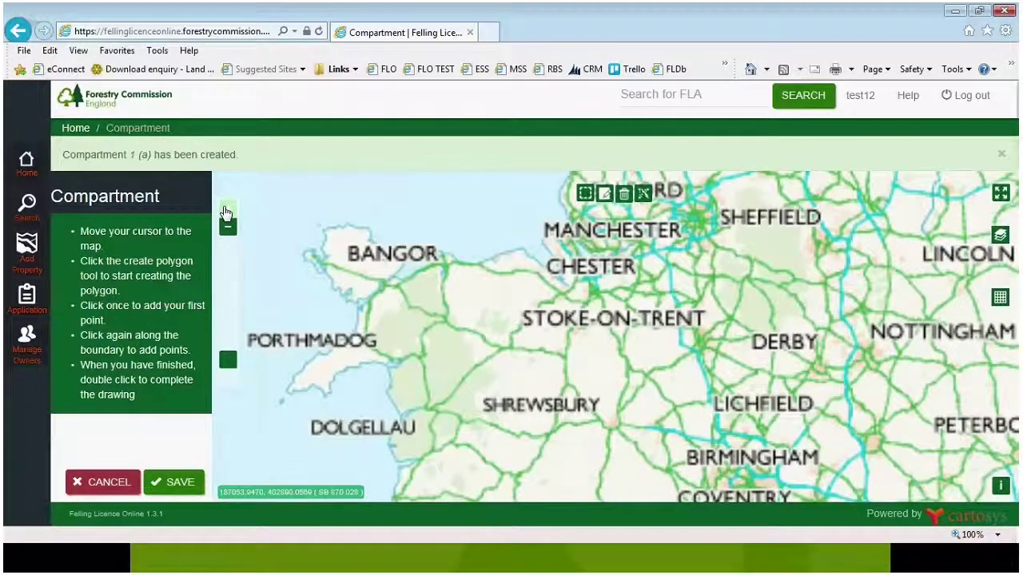
{"action": "double_click", "coordinate": [226, 212]}
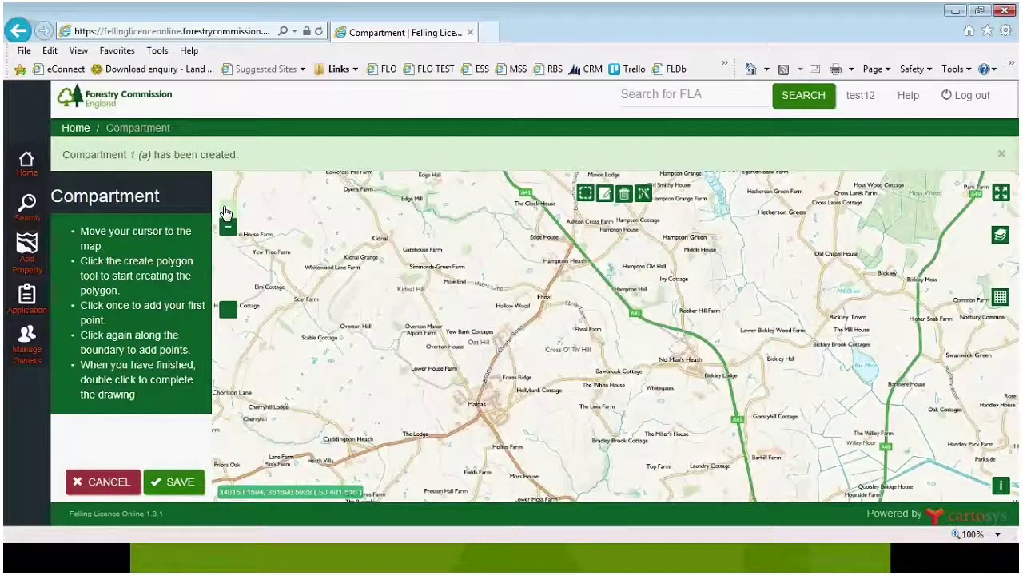
{"action": "double_click", "coordinate": [227, 213]}
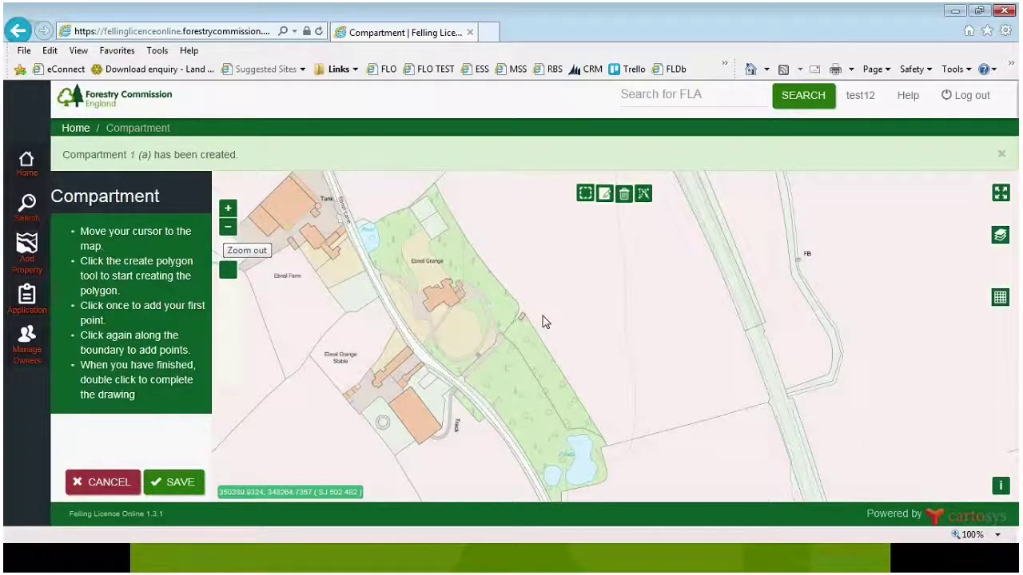
{"action": "left_click_drag", "start_coordinate": [543, 320], "coordinate": [578, 231]}
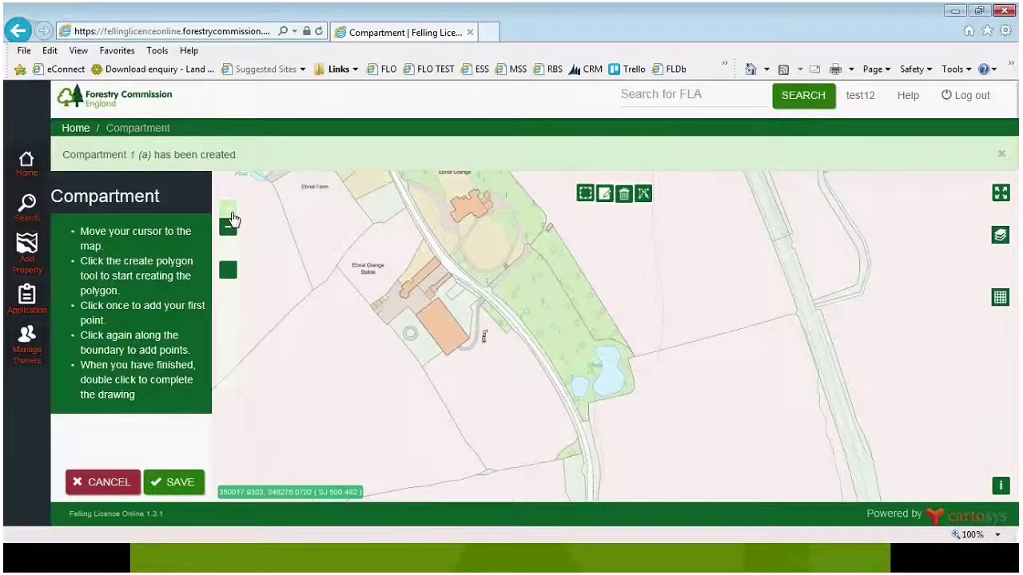
{"action": "left_click", "coordinate": [232, 217]}
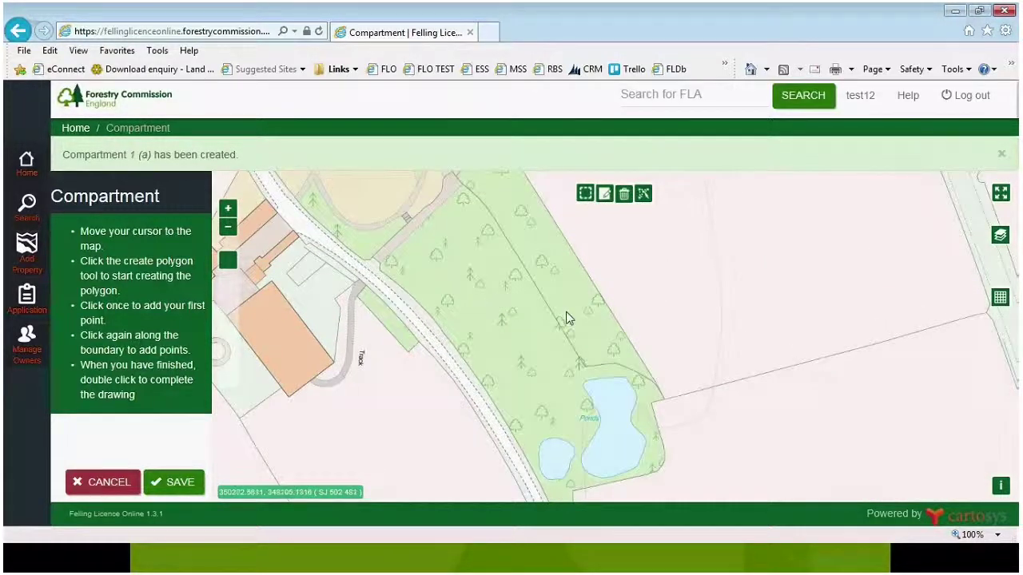
{"action": "left_click", "coordinate": [586, 198]}
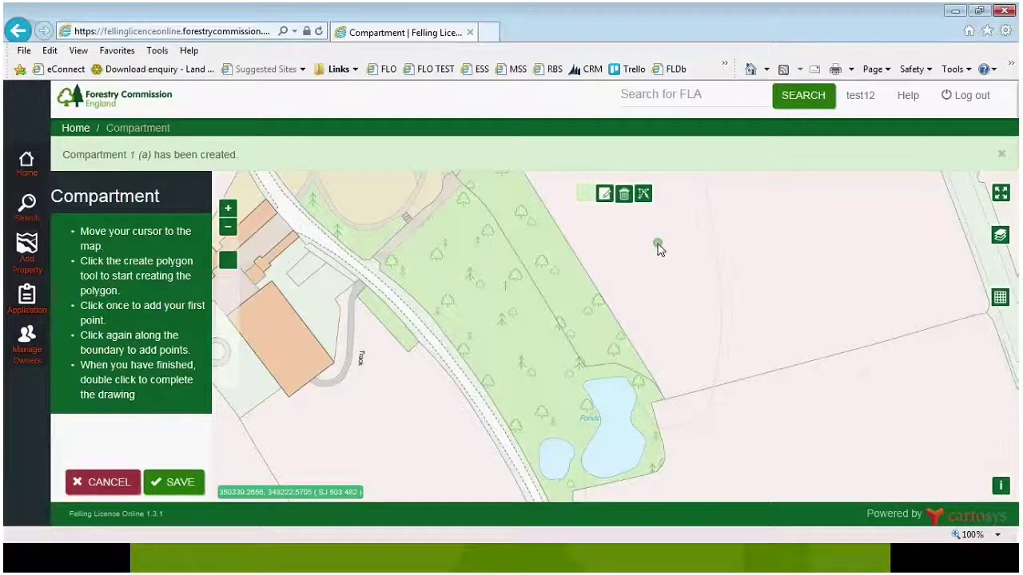
Outline the woodland between the road and ponds with four corners, closing at 0.38 Ha
{"action": "left_click", "coordinate": [381, 263]}
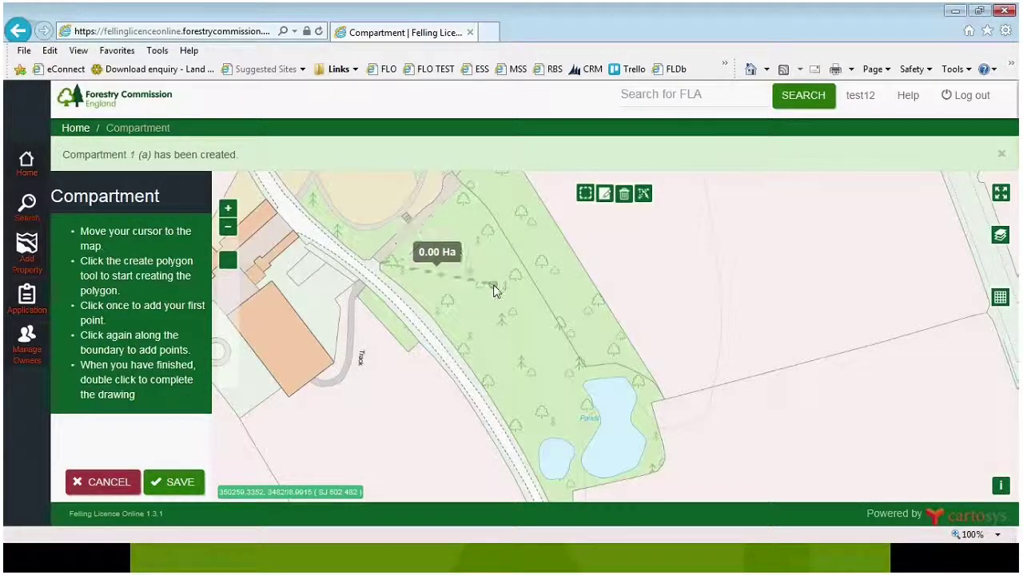
{"action": "left_click", "coordinate": [461, 188]}
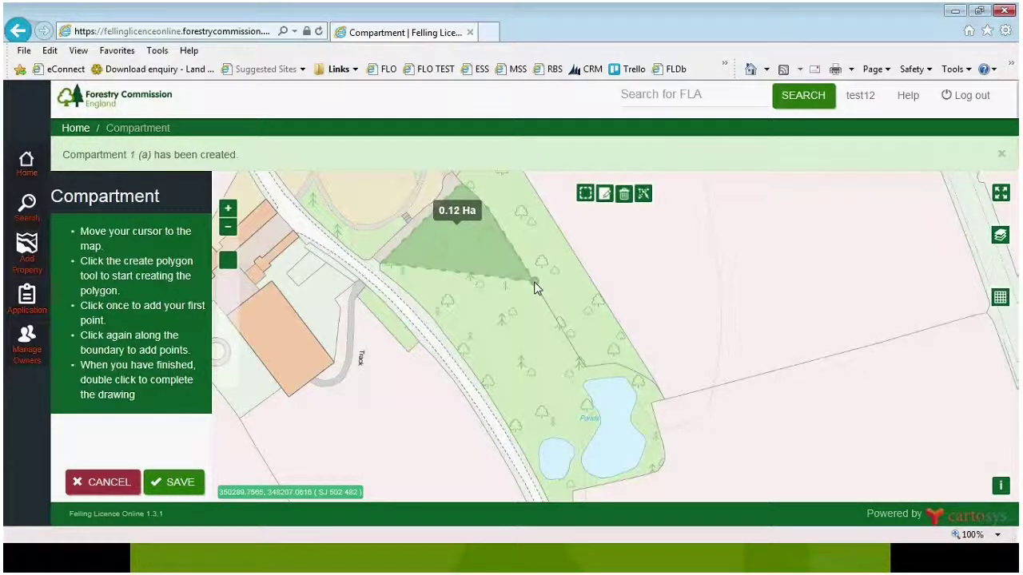
{"action": "left_click", "coordinate": [583, 368]}
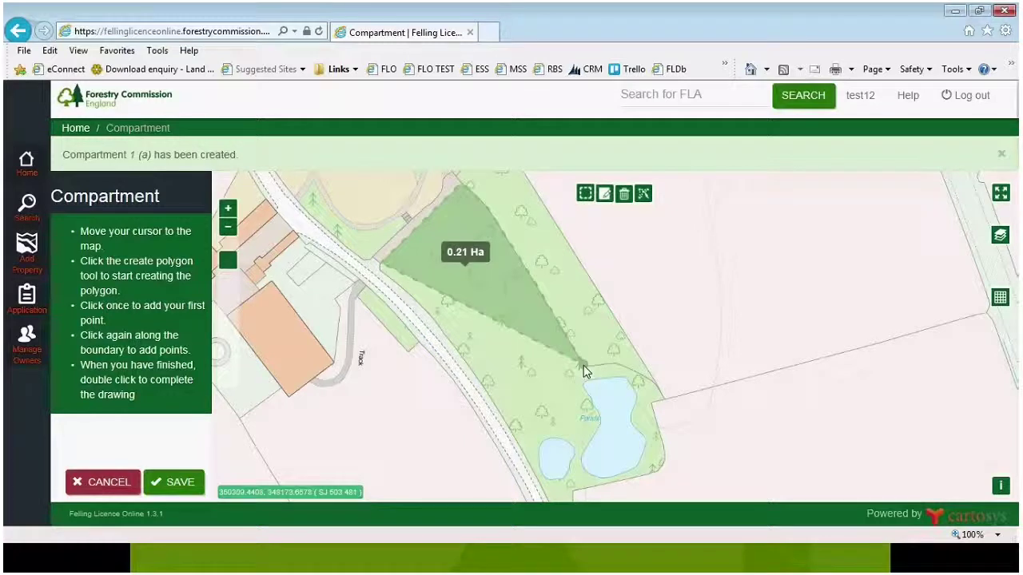
{"action": "left_click", "coordinate": [521, 450]}
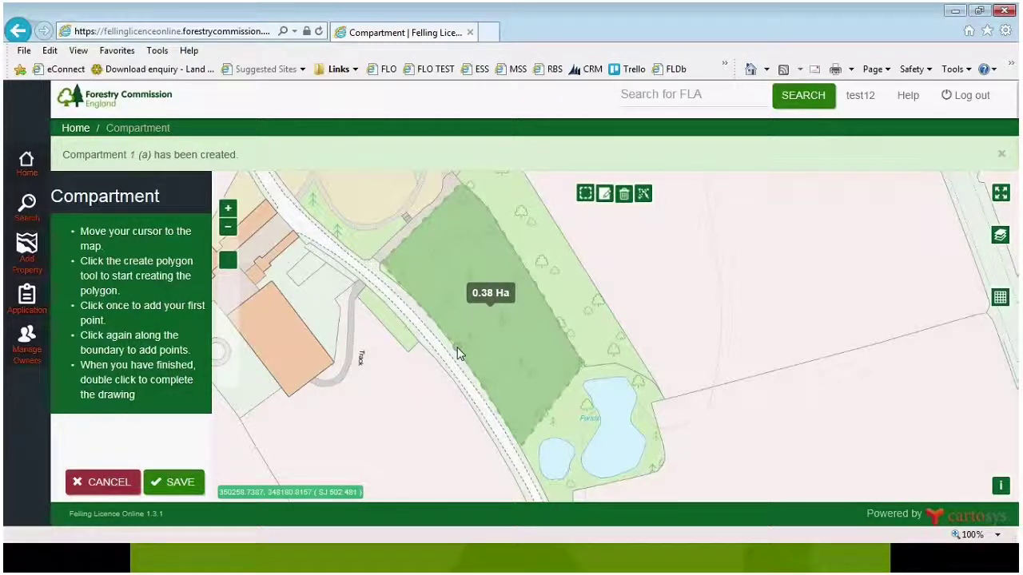
{"action": "double_click", "coordinate": [458, 351]}
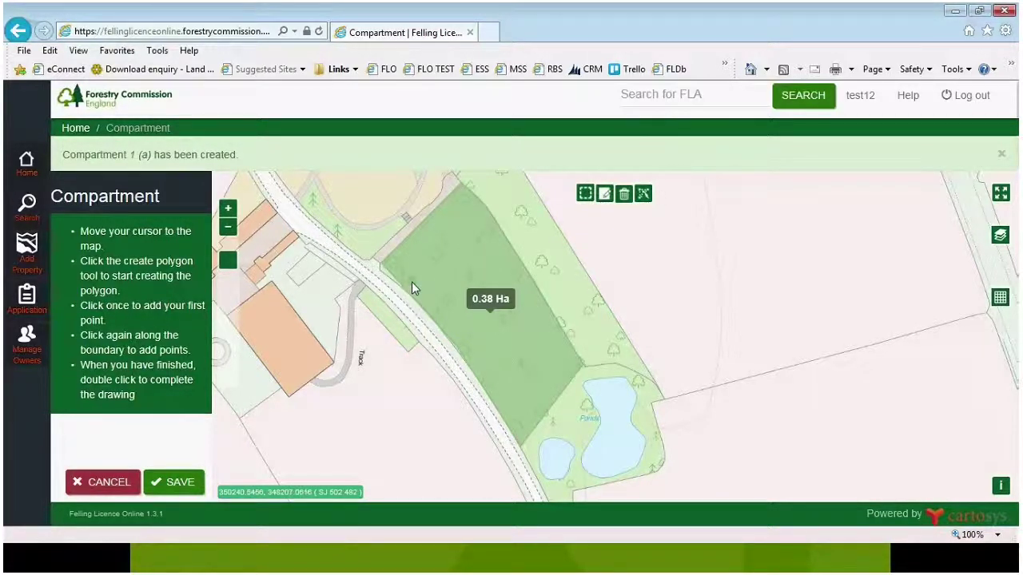
Nudge the polygon's corner handles to follow the woodland edge, keeping it at 0.38 Ha
{"action": "left_click", "coordinate": [604, 199]}
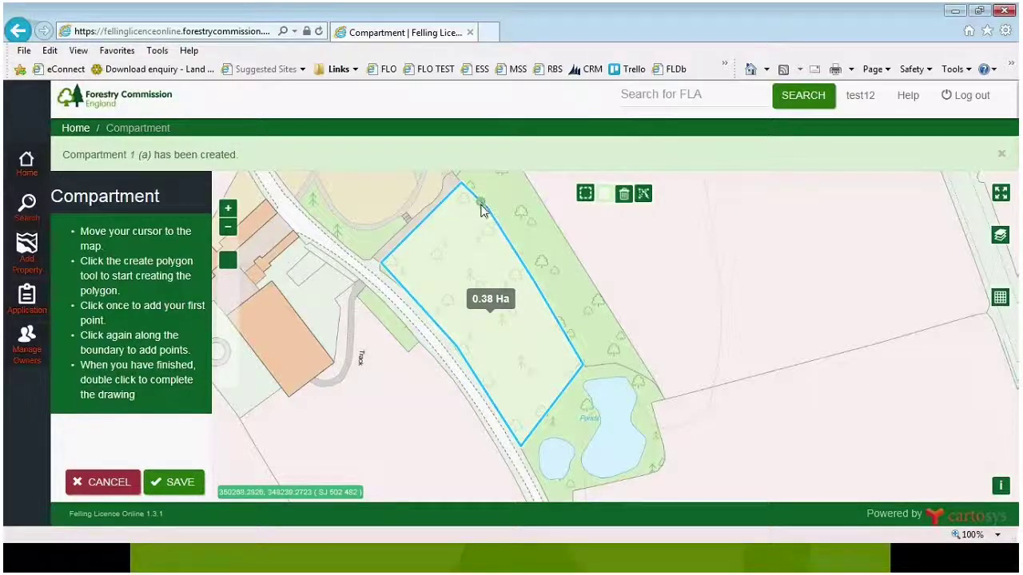
{"action": "left_click_drag", "start_coordinate": [481, 203], "coordinate": [484, 207]}
{"action": "left_click_drag", "start_coordinate": [382, 265], "coordinate": [379, 266]}
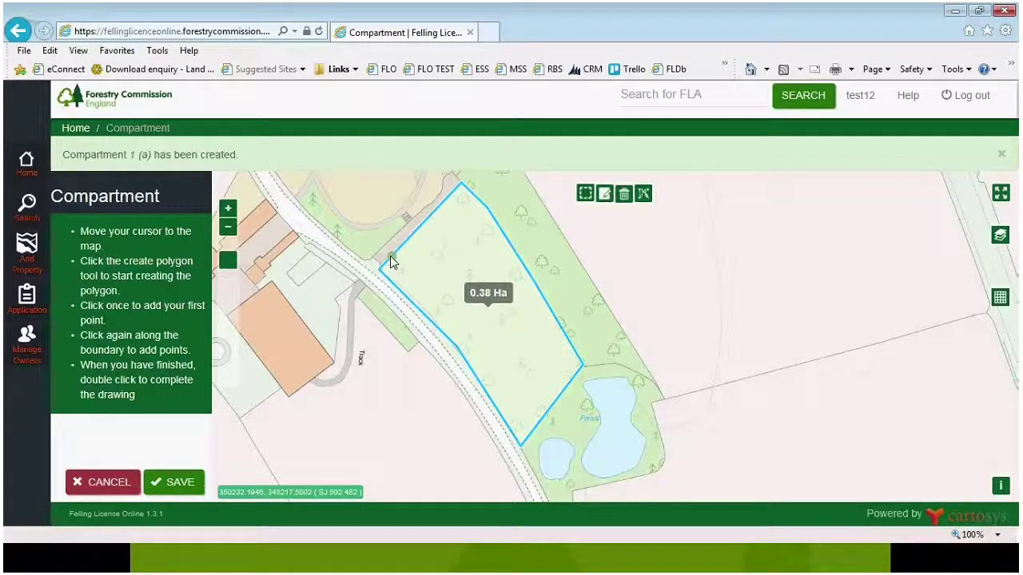
{"action": "left_click_drag", "start_coordinate": [390, 256], "coordinate": [389, 254]}
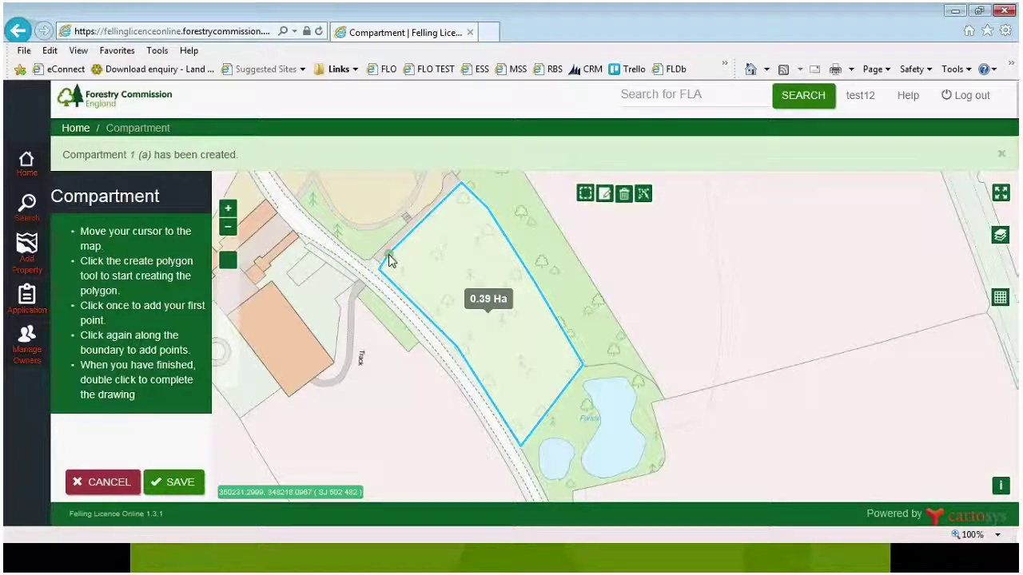
{"action": "left_click", "coordinate": [410, 306]}
{"action": "left_click_drag", "start_coordinate": [412, 303], "coordinate": [414, 300]}
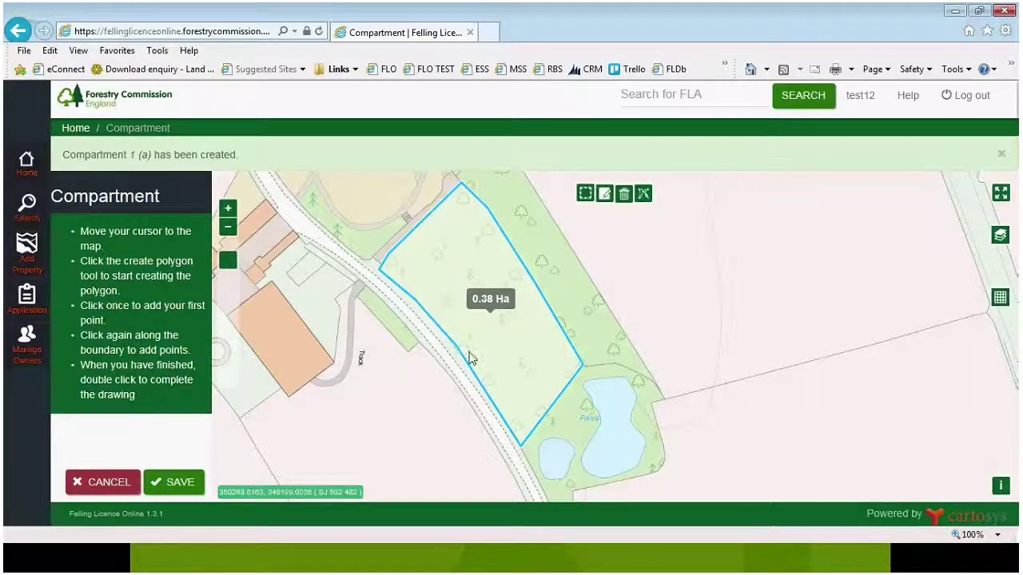
{"action": "left_click_drag", "start_coordinate": [456, 349], "coordinate": [457, 352]}
Save the 0.38 Ha boundary for compartment 1 (a) under Manor Hall
{"action": "left_click", "coordinate": [170, 482]}
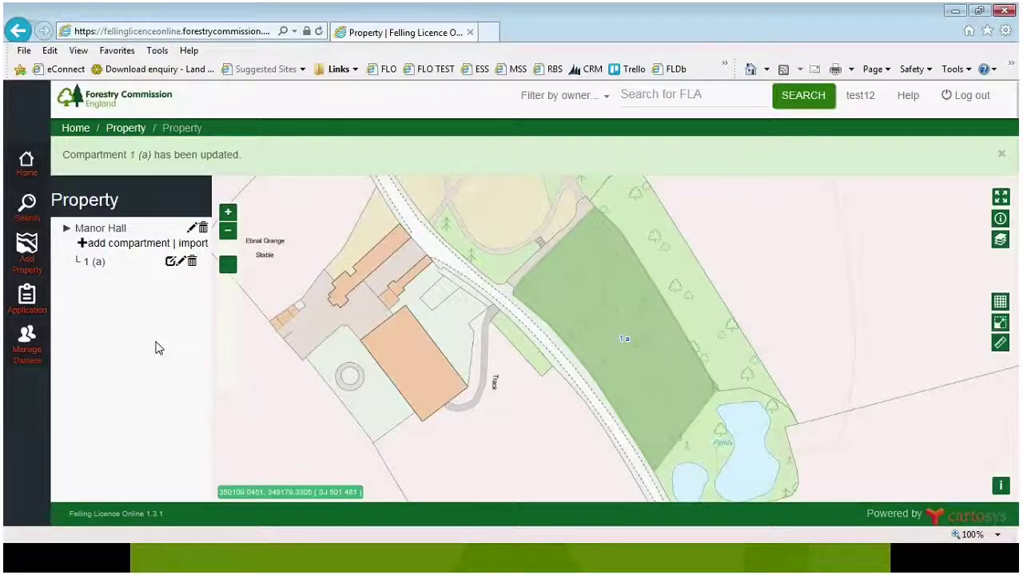
{"action": "left_click", "coordinate": [180, 263]}
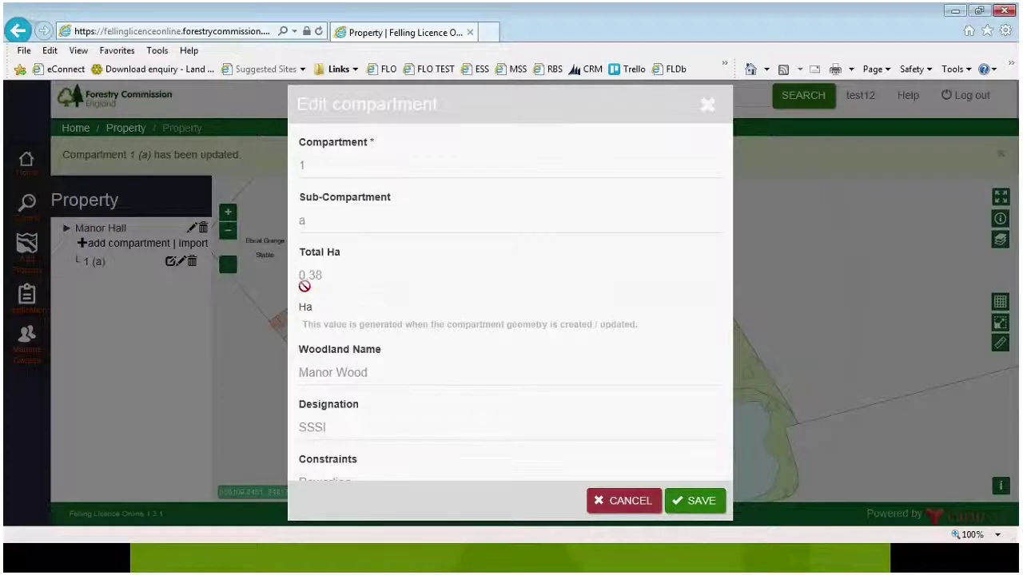
{"action": "left_click", "coordinate": [623, 499]}
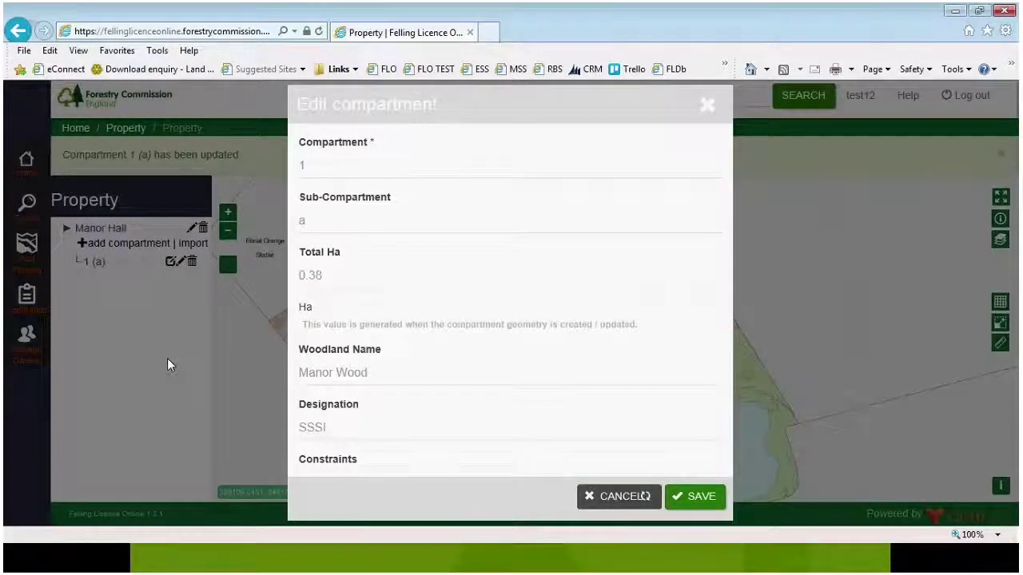